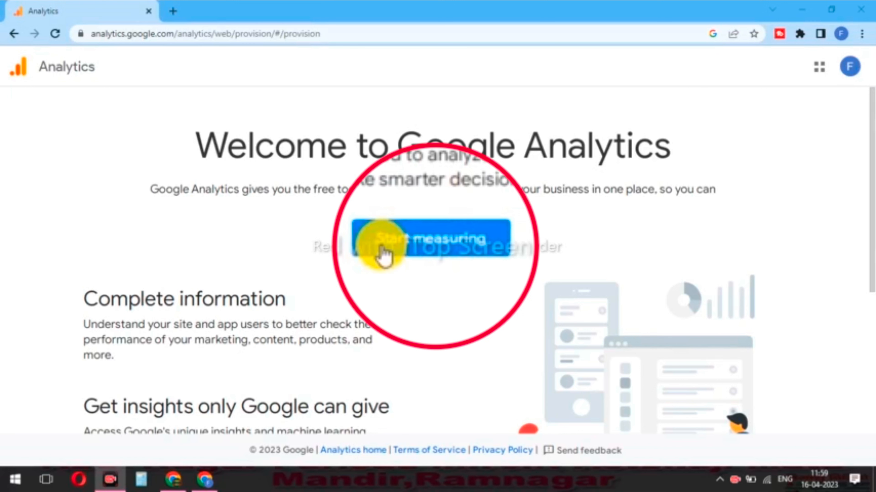
Start the Google Analytics account setup and enter the blog's title as the account name.
{"action": "left_click", "coordinate": [401, 246]}
{"action": "left_click", "coordinate": [403, 245]}
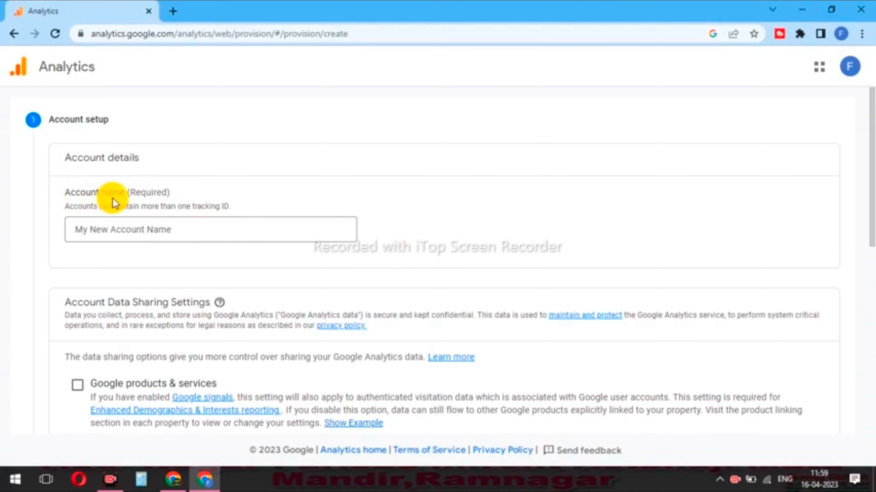
{"action": "left_click", "coordinate": [165, 229]}
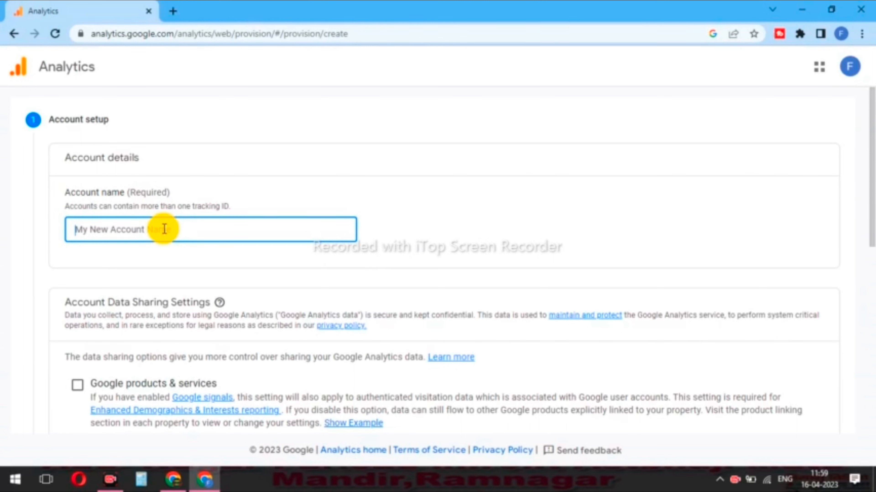
{"action": "type", "text": "B"}
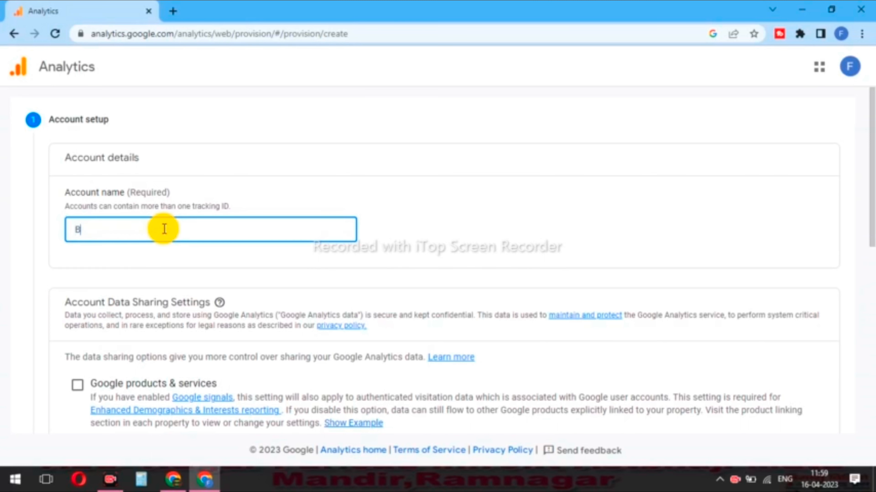
{"action": "type", "text": "logging with Ani"}
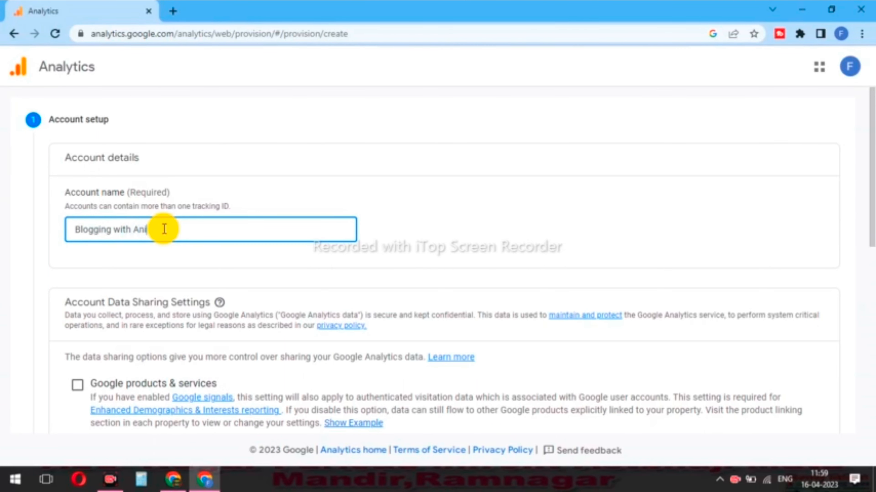
{"action": "type", "text": "ke"}
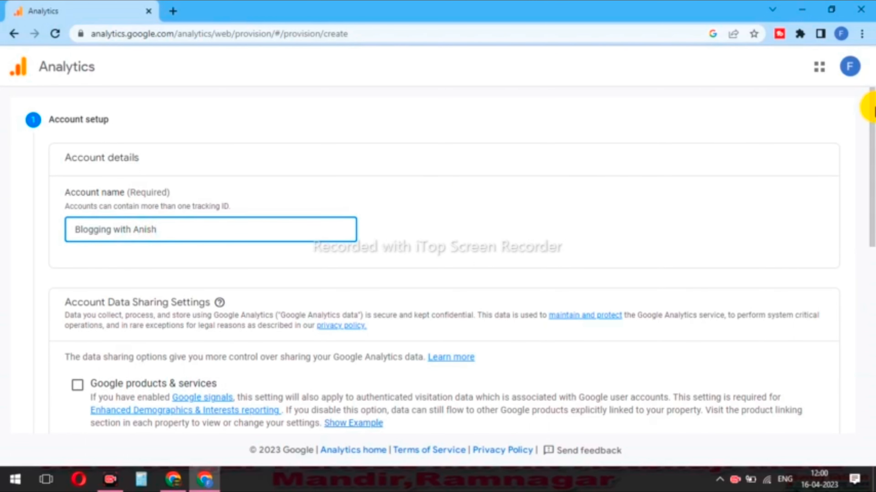
Keep the default account data sharing settings and continue to the property setup.
{"action": "scroll", "coordinate": [871, 153], "scroll_direction": "down", "scroll_amount": 4}
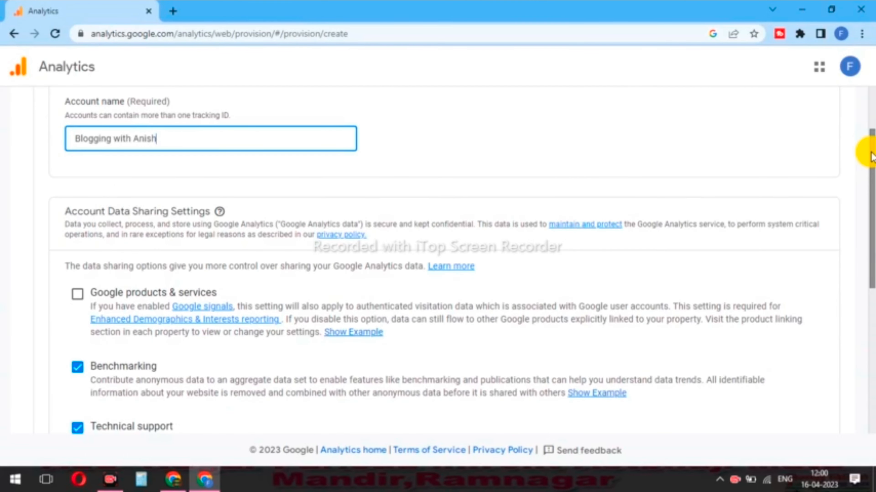
{"action": "left_click_drag", "start_coordinate": [872, 188], "coordinate": [872, 205]}
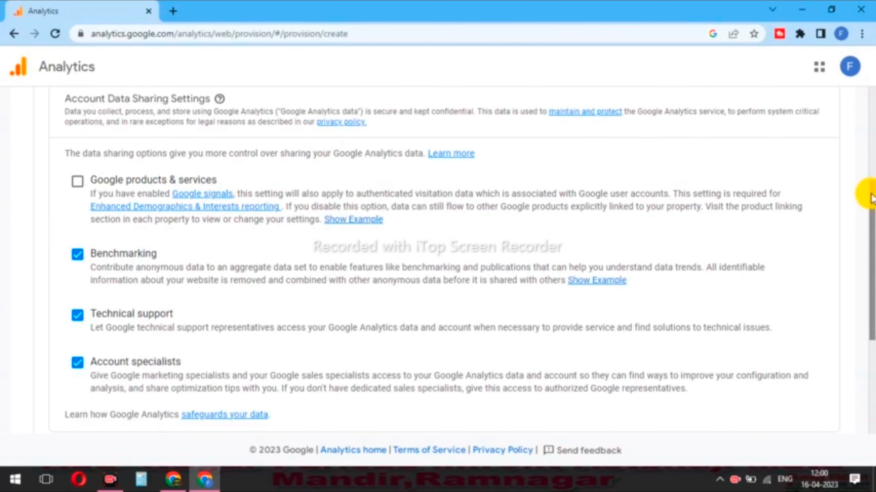
{"action": "left_click_drag", "start_coordinate": [871, 196], "coordinate": [872, 250]}
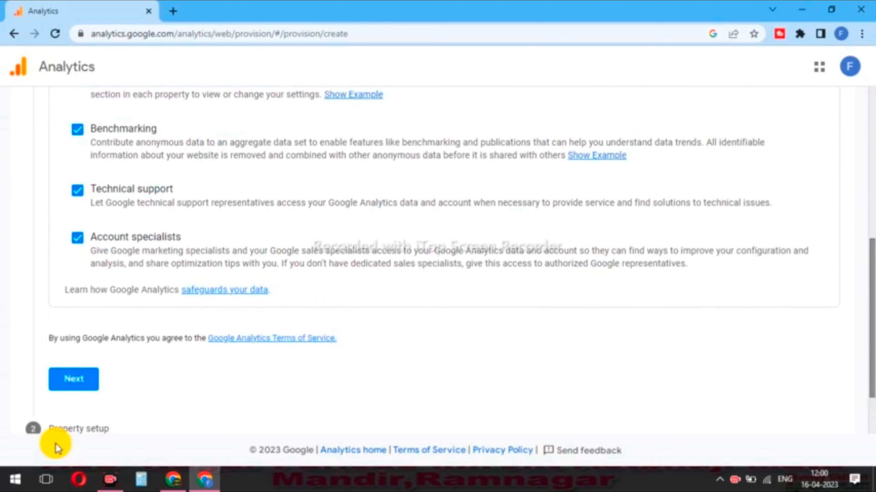
{"action": "left_click", "coordinate": [77, 381]}
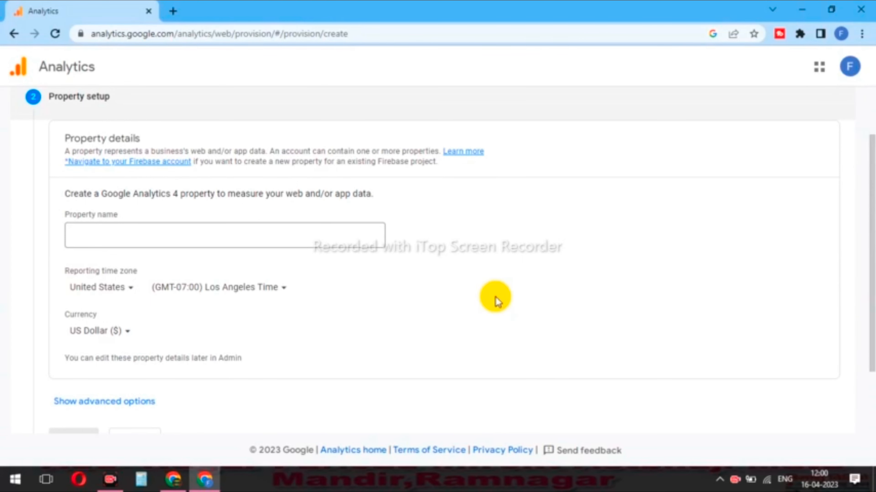
Name the new Google Analytics 4 property with the blog's title.
{"action": "left_click", "coordinate": [352, 236]}
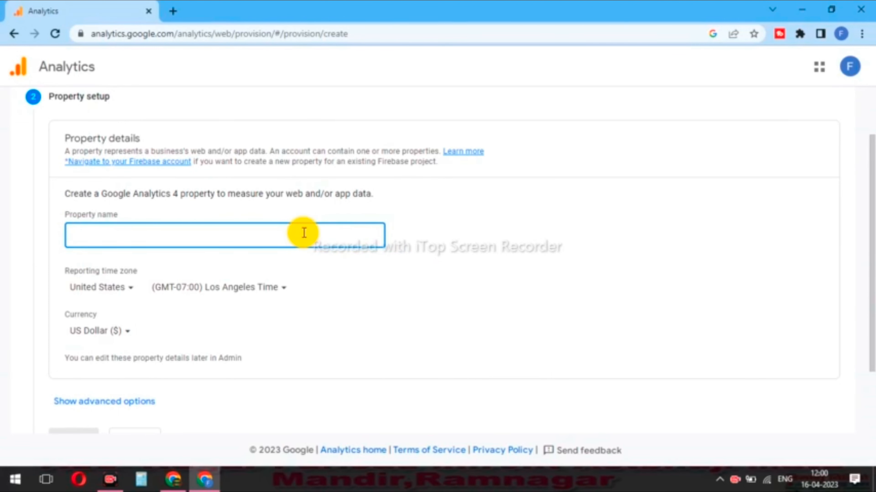
{"action": "type", "text": "https://bloggingwithanishmishra.blogspot.com/"}
{"action": "key", "text": "ctrl+a"}
{"action": "type", "text": "Blogging With Anish"}
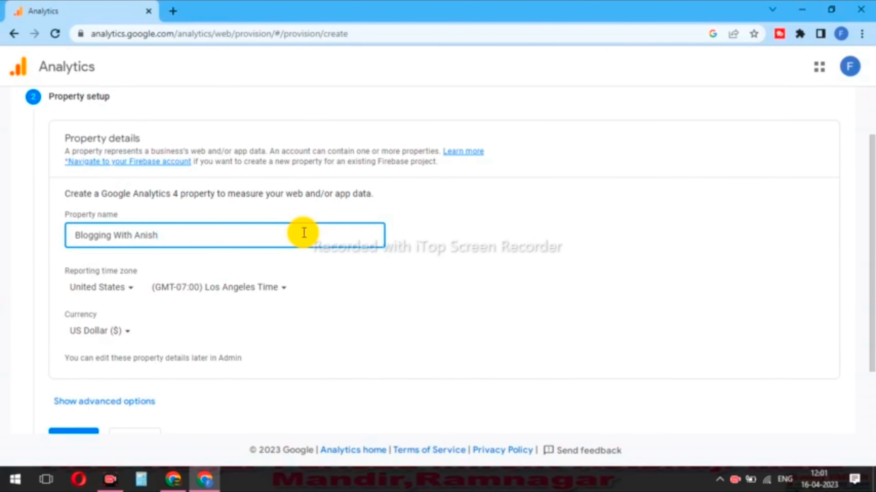
Set the property's reporting time zone country to India.
{"action": "left_click", "coordinate": [135, 291]}
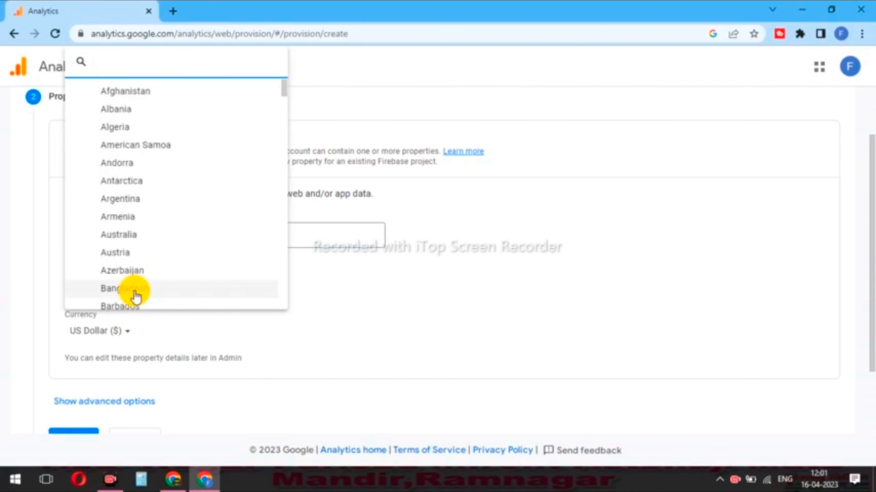
{"action": "left_click", "coordinate": [283, 88]}
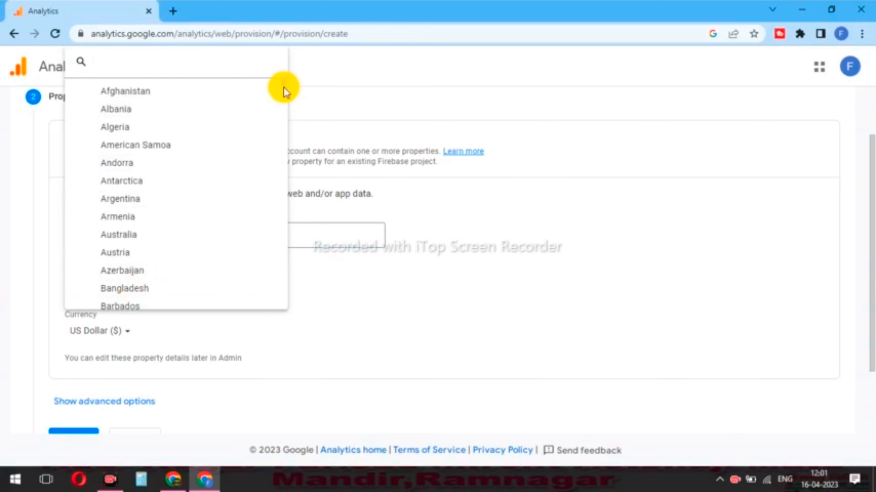
{"action": "left_click_drag", "start_coordinate": [284, 86], "coordinate": [283, 172]}
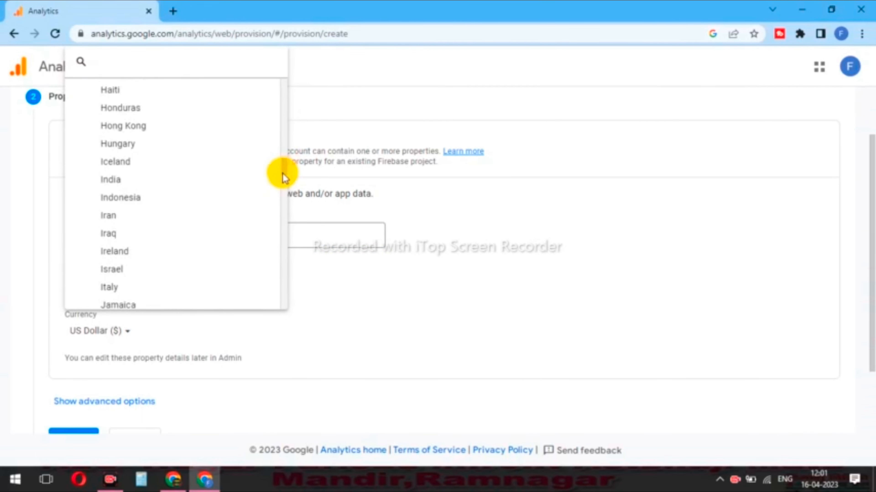
{"action": "left_click", "coordinate": [132, 187]}
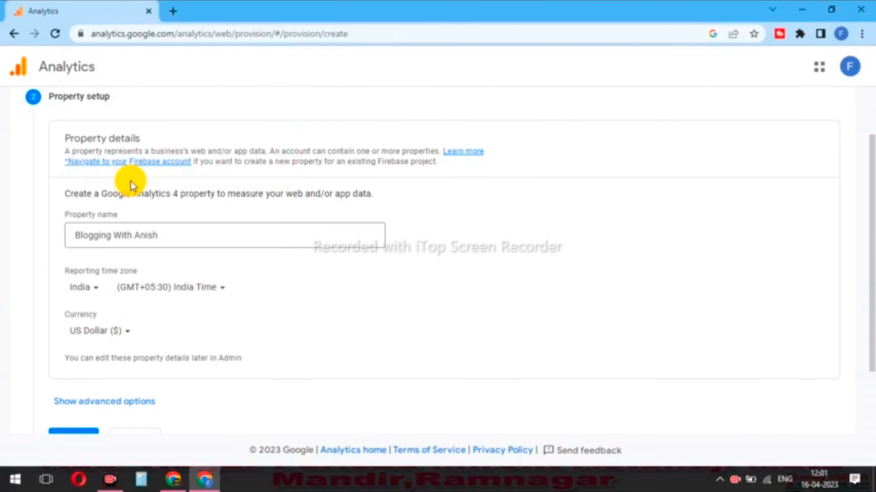
Set the property's currency to Indian Rupee (₹) and continue to the business information.
{"action": "left_click", "coordinate": [127, 334]}
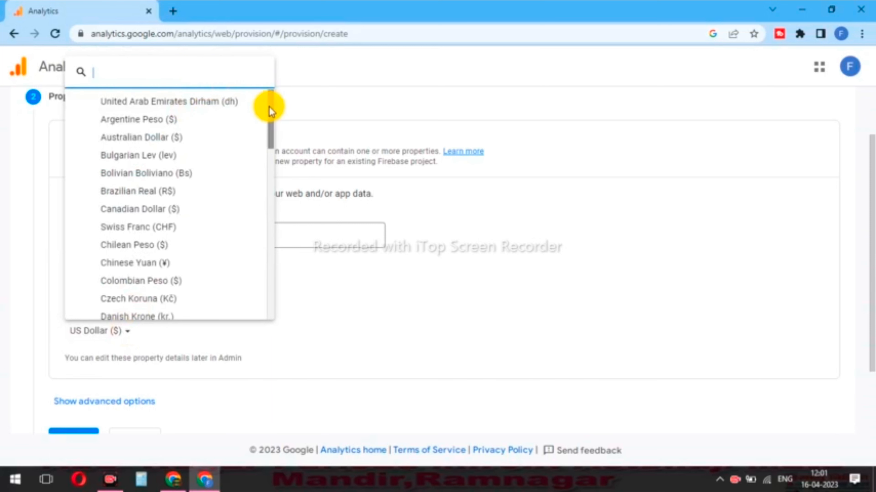
{"action": "left_click_drag", "start_coordinate": [270, 107], "coordinate": [268, 163]}
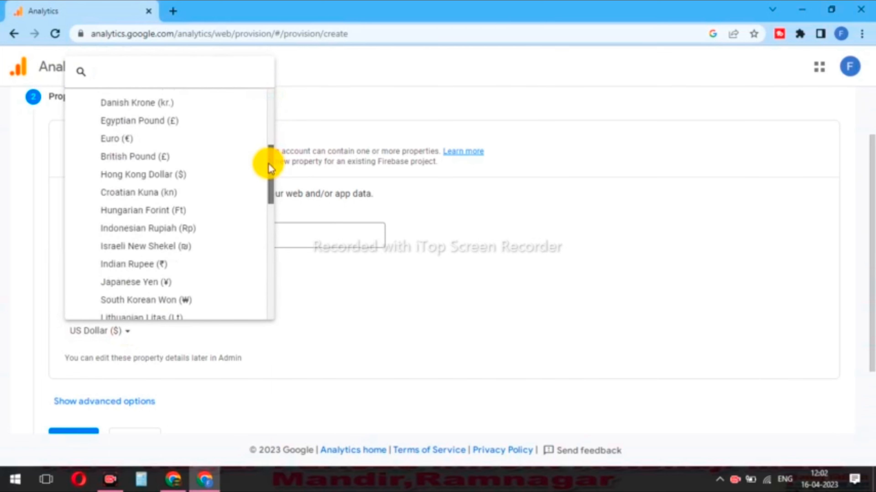
{"action": "left_click", "coordinate": [135, 264]}
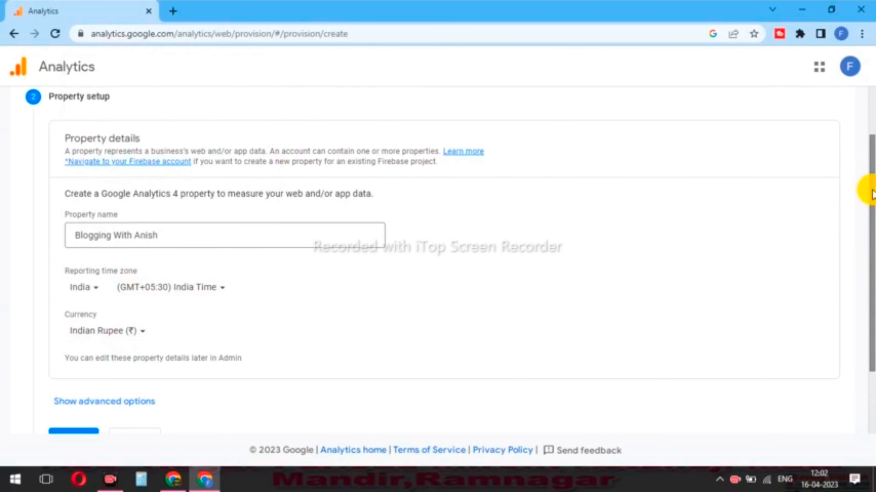
{"action": "scroll", "coordinate": [868, 193], "scroll_direction": "down", "scroll_amount": 2}
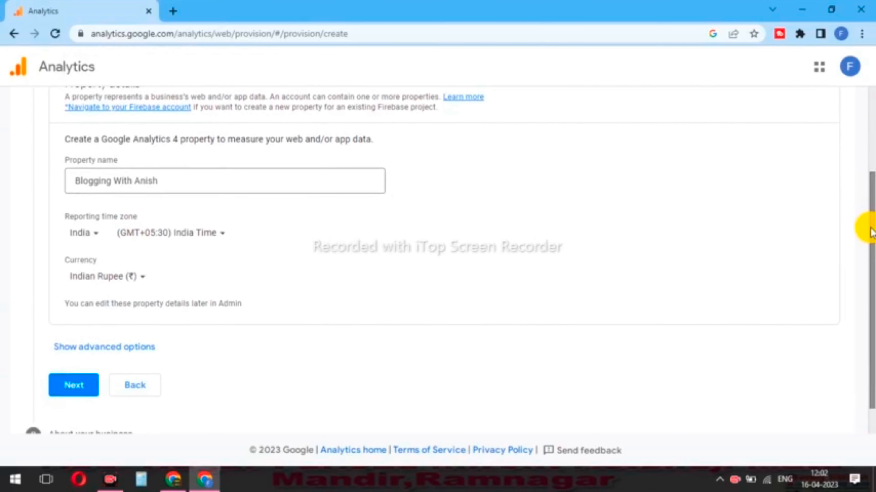
{"action": "left_click", "coordinate": [87, 383]}
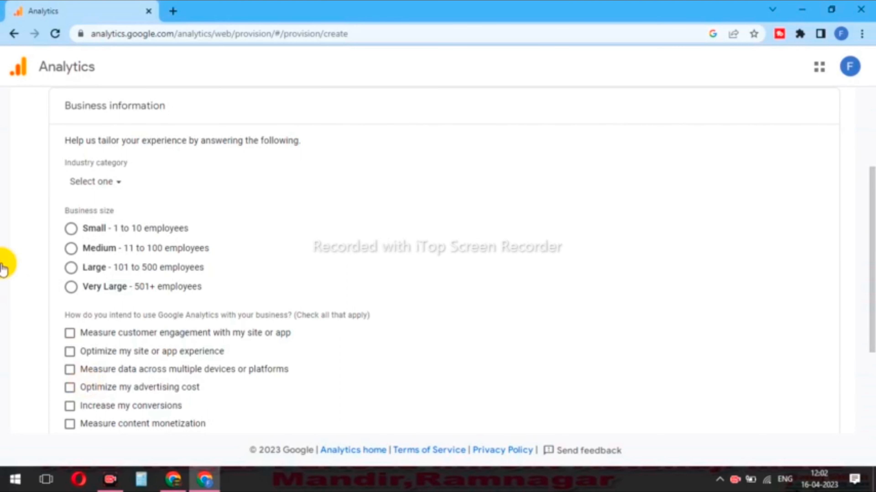
Set the industry category to Internet & Telecom and the business size to Small - 1 to 10 employees.
{"action": "left_click", "coordinate": [122, 192]}
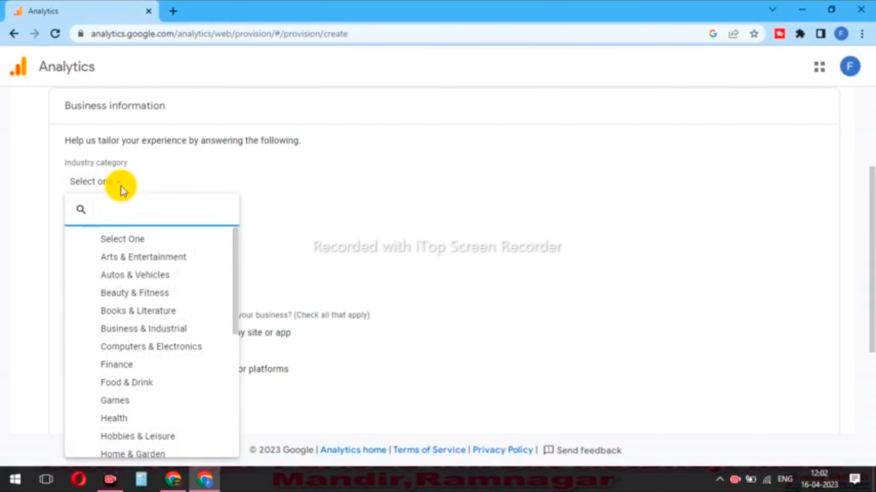
{"action": "left_click", "coordinate": [235, 256]}
{"action": "left_click_drag", "start_coordinate": [234, 256], "coordinate": [230, 332]}
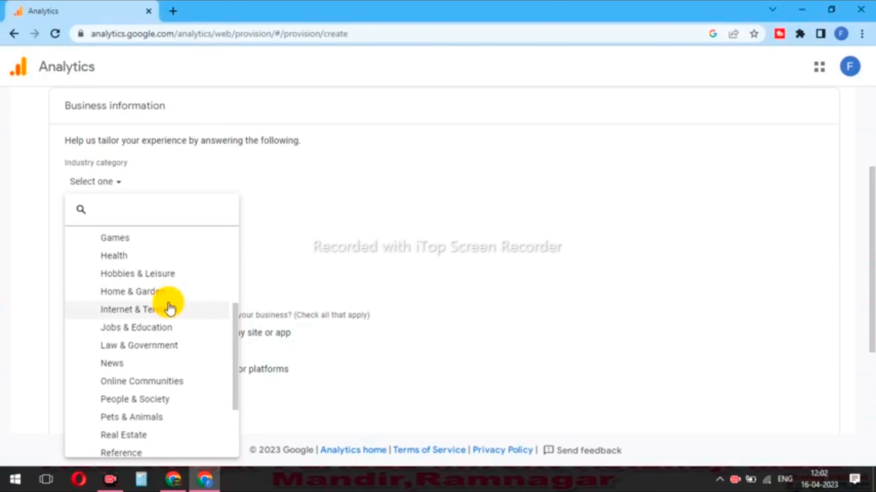
{"action": "left_click", "coordinate": [170, 309]}
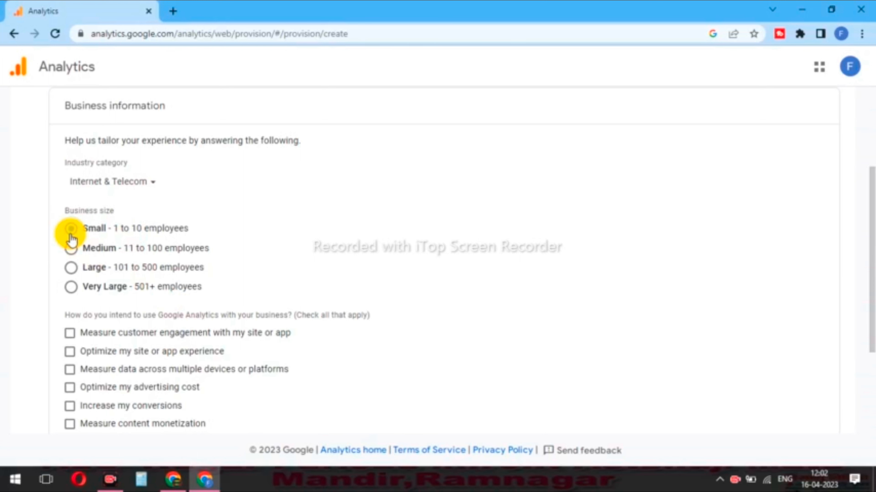
{"action": "left_click", "coordinate": [71, 233]}
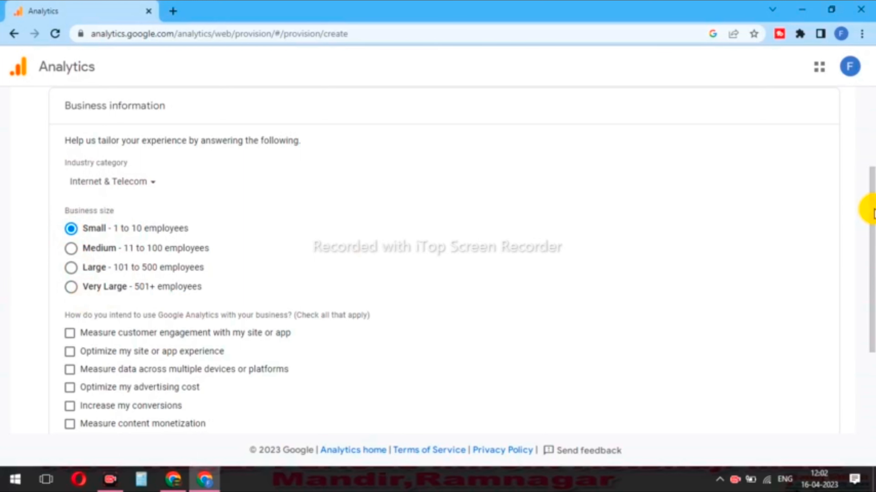
Select the six intended uses from "Measure customer engagement with my site or app" through "Measure content monetization" and submit the account for creation.
{"action": "left_click_drag", "start_coordinate": [872, 209], "coordinate": [872, 257]}
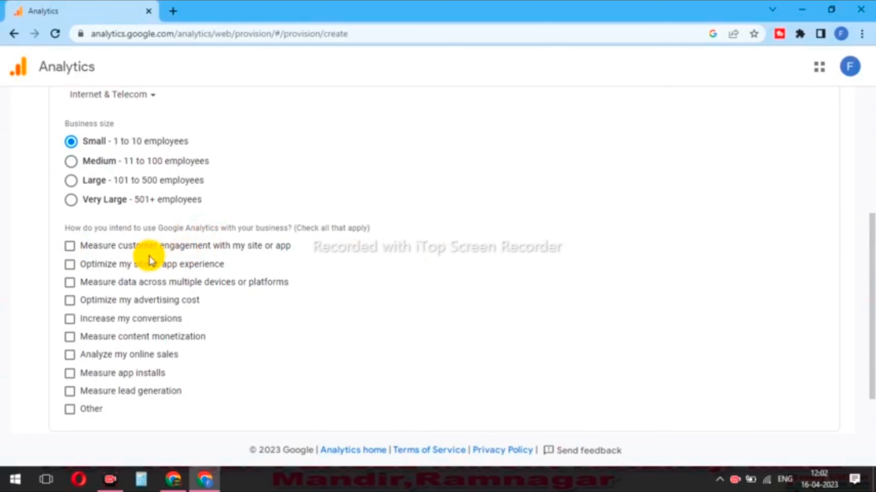
{"action": "left_click", "coordinate": [68, 255]}
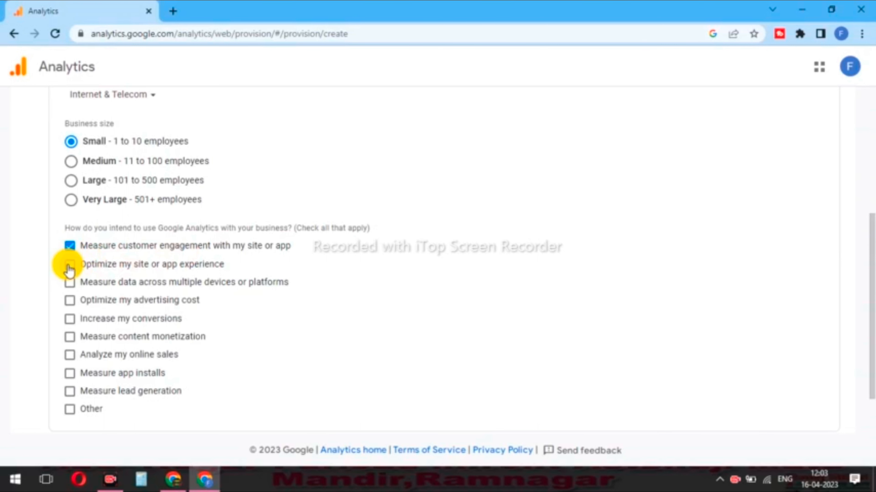
{"action": "left_click", "coordinate": [69, 268]}
{"action": "left_click", "coordinate": [70, 285]}
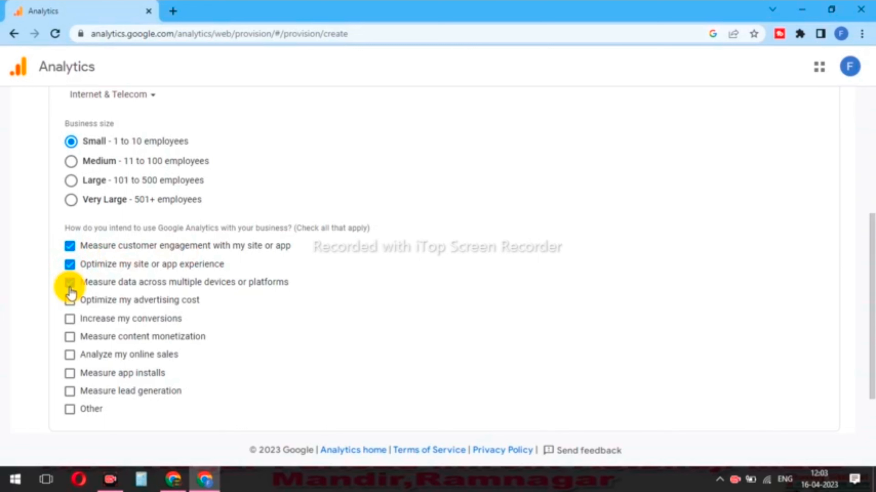
{"action": "left_click", "coordinate": [71, 303]}
{"action": "left_click", "coordinate": [69, 320]}
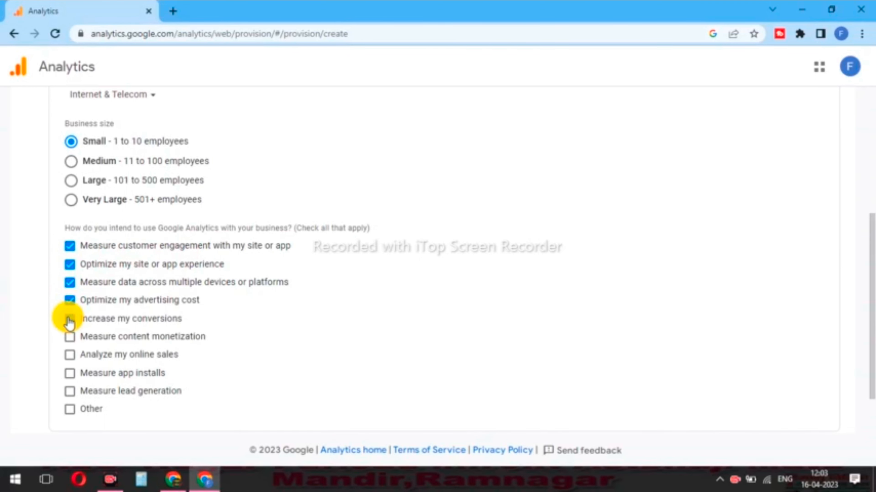
{"action": "left_click", "coordinate": [69, 340]}
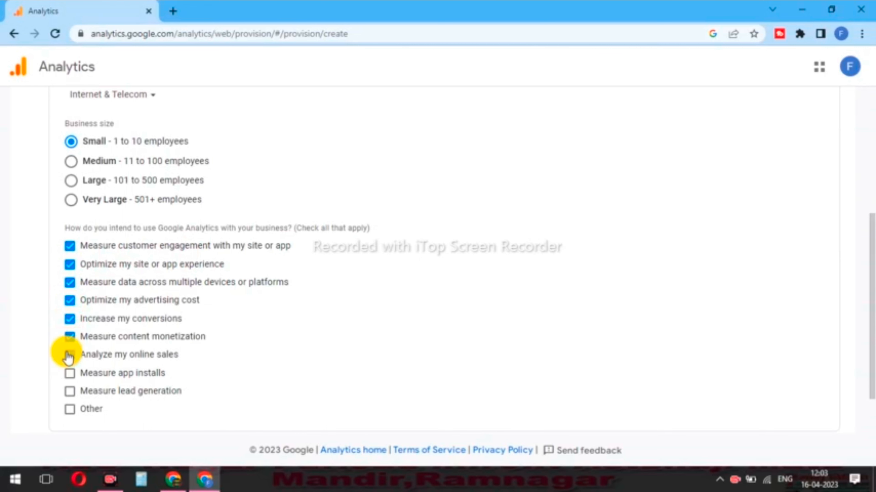
{"action": "left_click", "coordinate": [70, 356]}
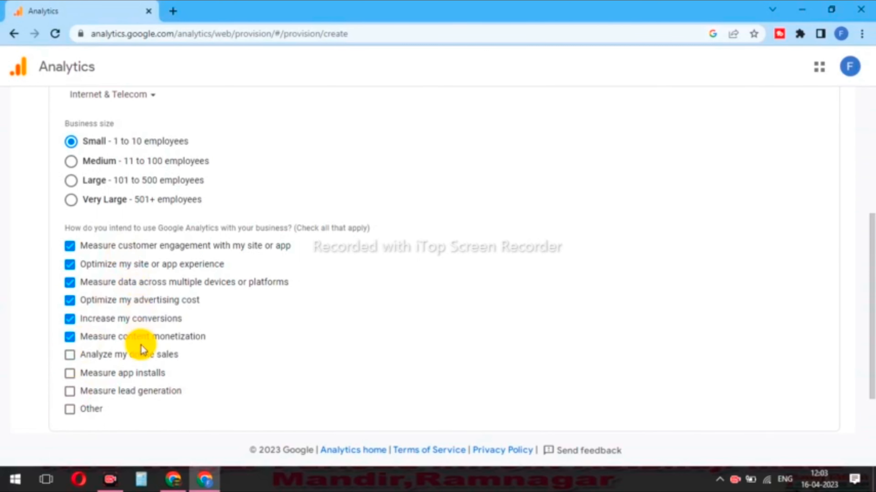
{"action": "left_click_drag", "start_coordinate": [872, 344], "coordinate": [854, 424]}
{"action": "left_click", "coordinate": [84, 397]}
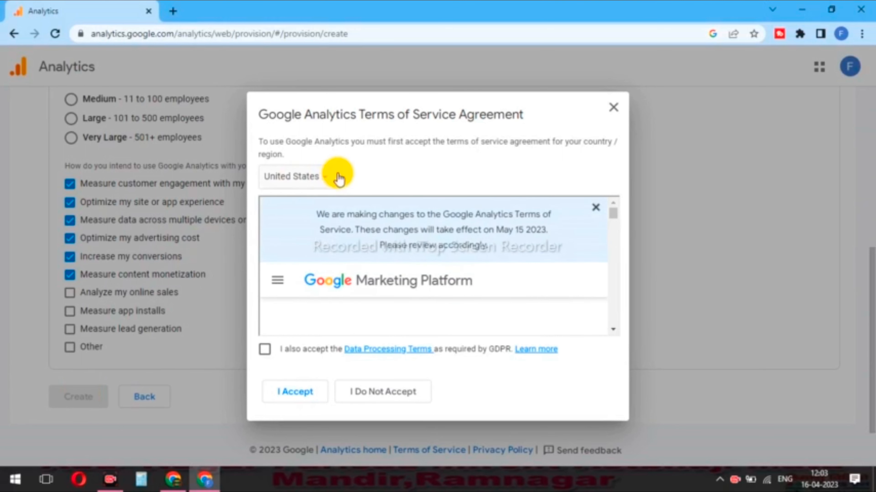
Set the Terms of Service country to India and read through the agreement to its end.
{"action": "left_click", "coordinate": [323, 176]}
{"action": "scroll", "coordinate": [344, 310], "scroll_direction": "down", "scroll_amount": 10}
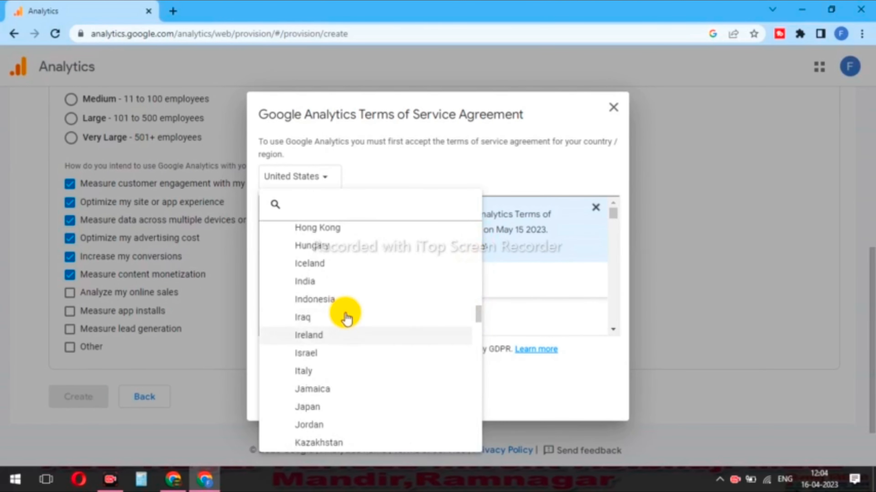
{"action": "left_click", "coordinate": [340, 280]}
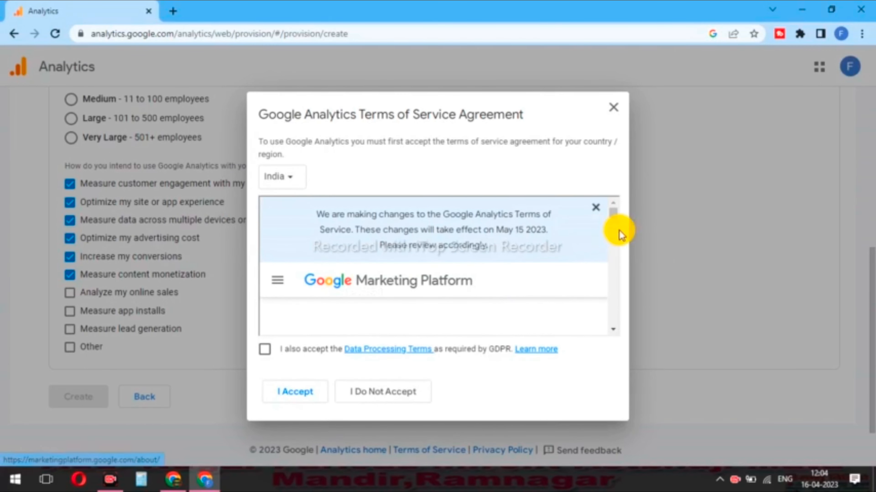
{"action": "scroll", "coordinate": [613, 216], "scroll_direction": "down", "scroll_amount": 5}
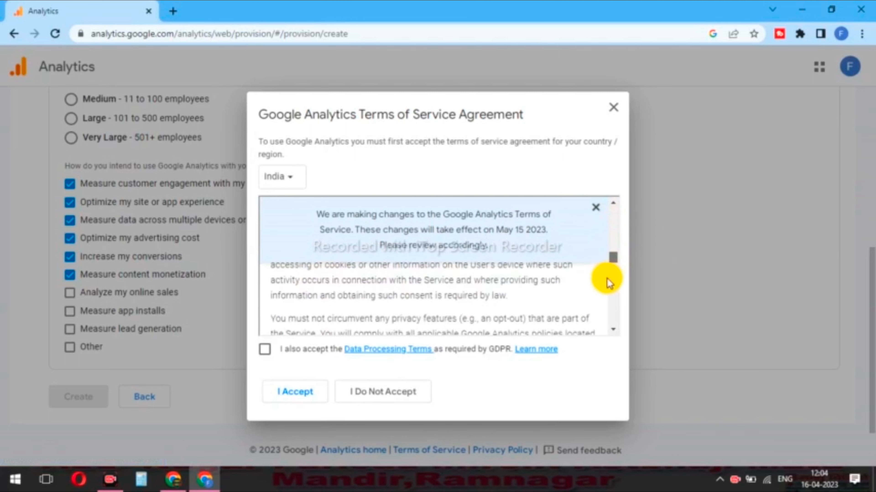
{"action": "scroll", "coordinate": [606, 278], "scroll_direction": "down", "scroll_amount": 10}
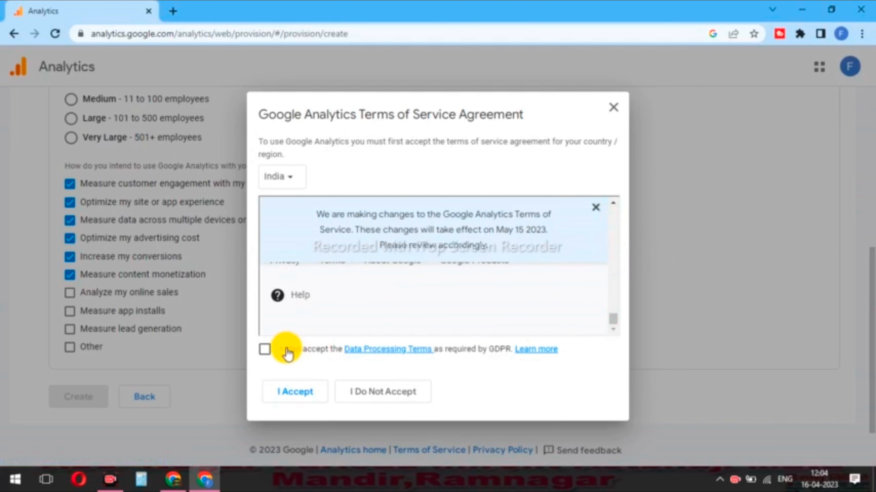
Accept the Data Processing Terms and the Terms of Service Agreement, and save the email communication preferences with all four options selected.
{"action": "left_click", "coordinate": [269, 350]}
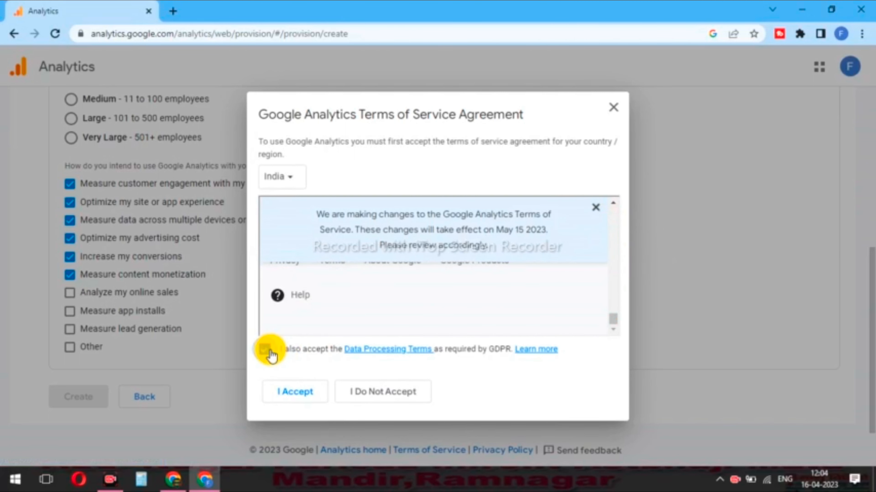
{"action": "left_click", "coordinate": [297, 391]}
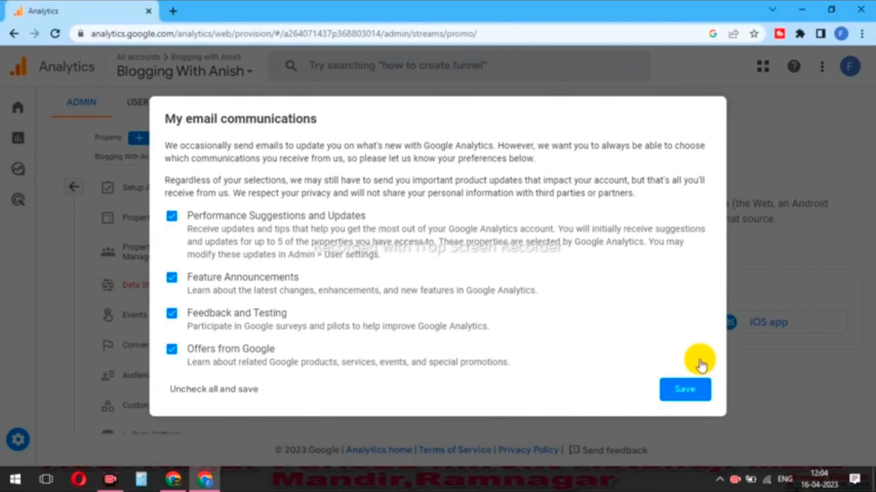
{"action": "left_click", "coordinate": [673, 393]}
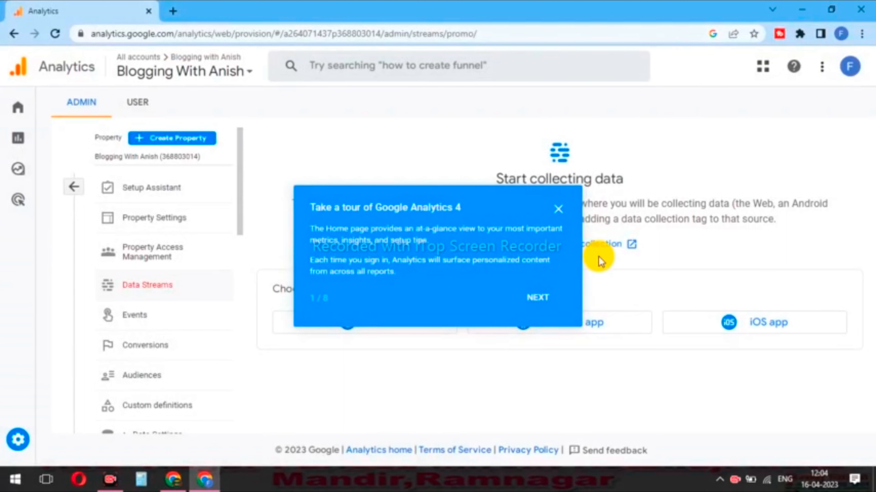
Dismiss the Google Analytics 4 tour and set up a Web data stream with the blog's full blogspot.com address as website URL.
{"action": "left_click", "coordinate": [560, 217]}
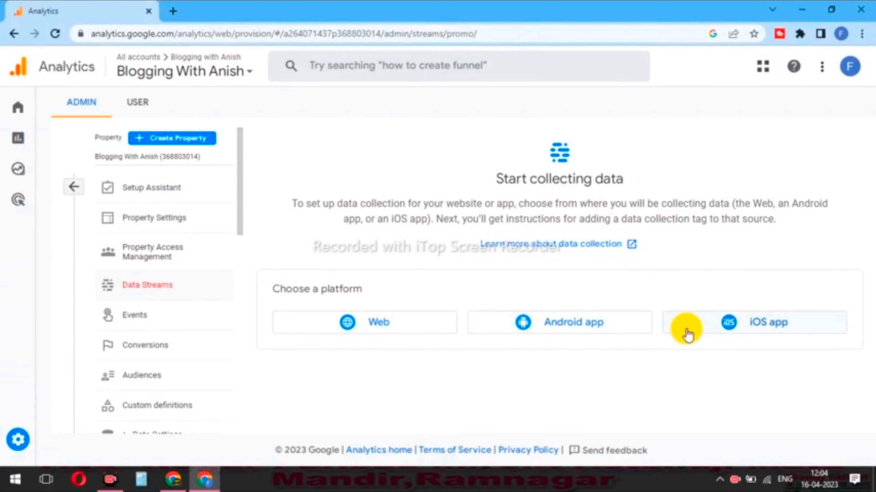
{"action": "left_click", "coordinate": [426, 333]}
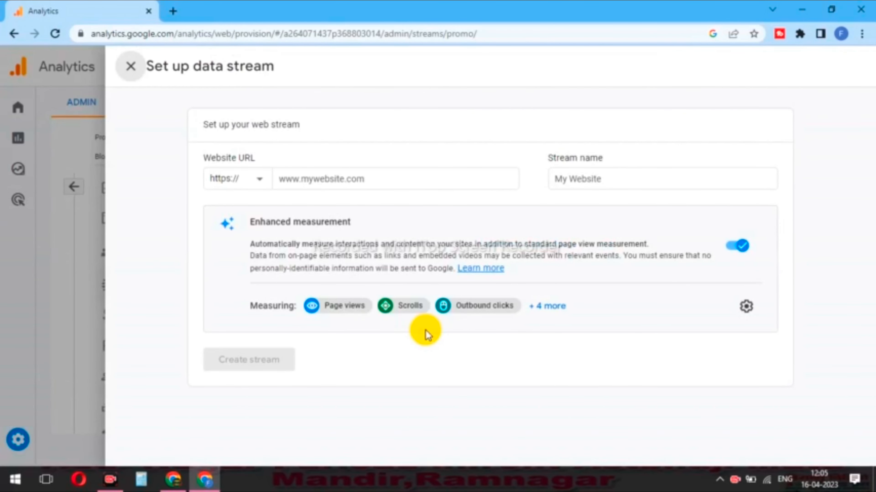
{"action": "left_click", "coordinate": [417, 178]}
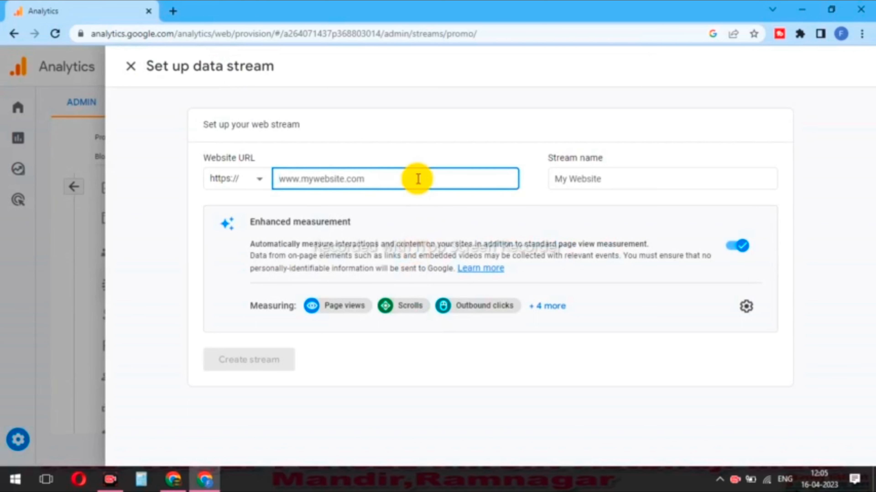
{"action": "type", "text": "https://bloggingwithanishmishra.blogspot.com/"}
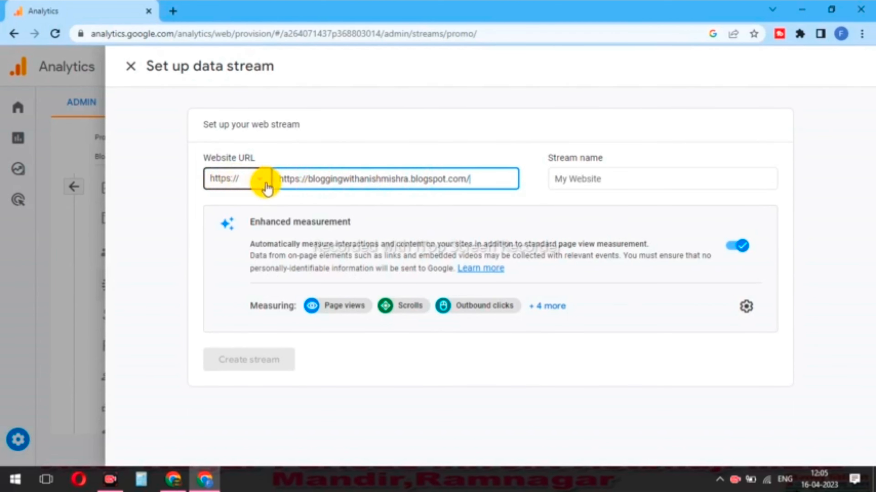
{"action": "left_click", "coordinate": [307, 180]}
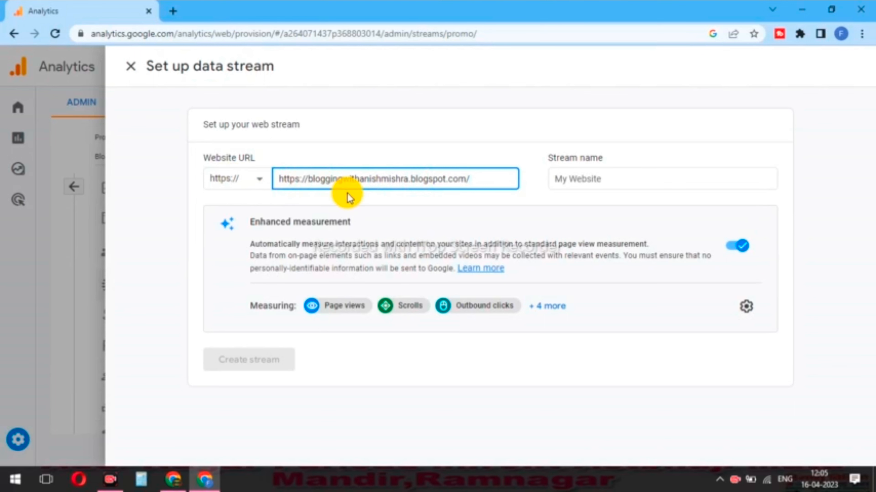
{"action": "key", "text": "BackSpace"}
{"action": "key", "text": "BackSpace"}
{"action": "key", "text": "BackSpace"}
{"action": "key", "text": "BackSpace"}
{"action": "key", "text": "BackSpace"}
{"action": "key", "text": "BackSpace"}
{"action": "key", "text": "BackSpace"}
{"action": "key", "text": "BackSpace"}
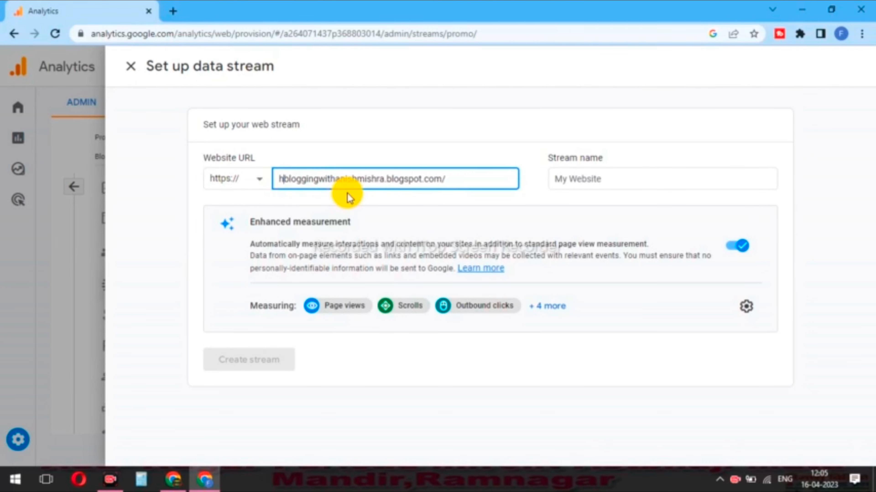
{"action": "type", "text": "www"}
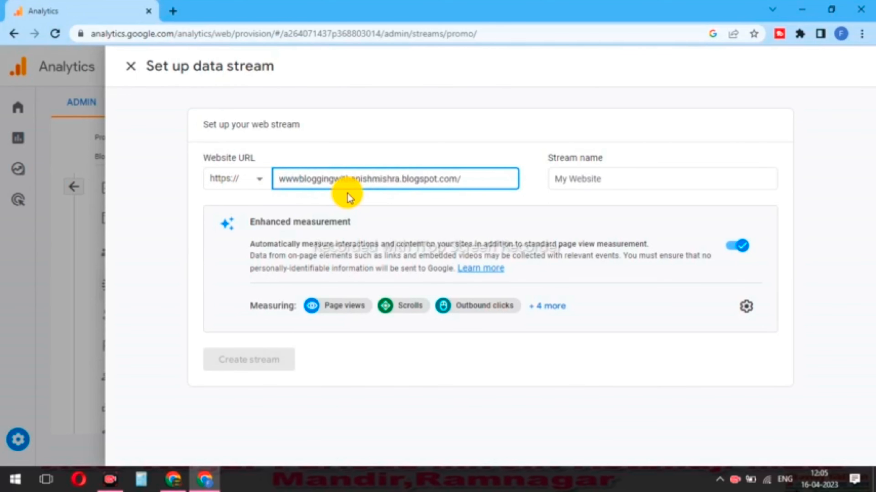
{"action": "type", "text": ","}
{"action": "key", "text": "BackSpace"}
{"action": "type", "text": "."}
{"action": "left_click", "coordinate": [481, 179]}
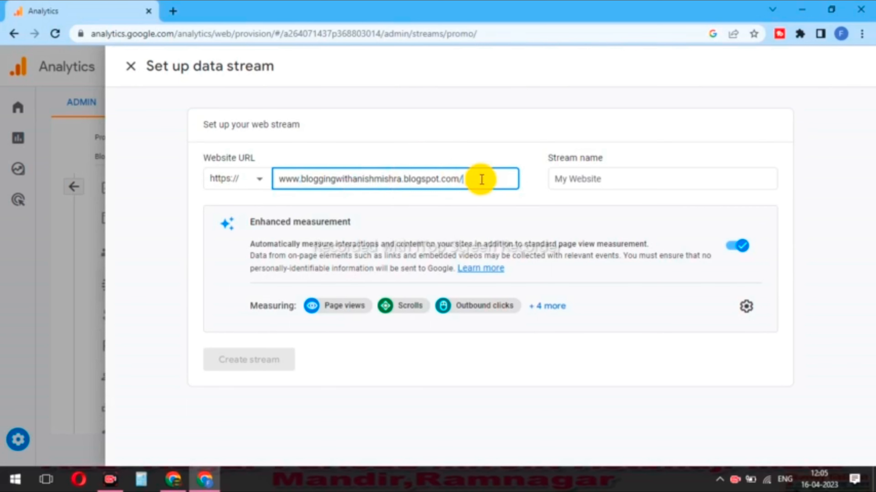
Name the web stream with the blog's title and create the stream.
{"action": "left_click", "coordinate": [586, 175]}
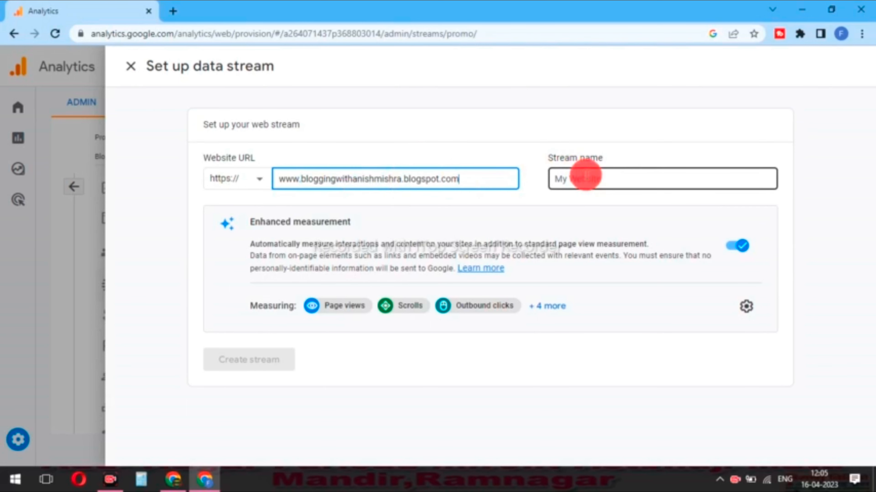
{"action": "type", "text": "Blog"}
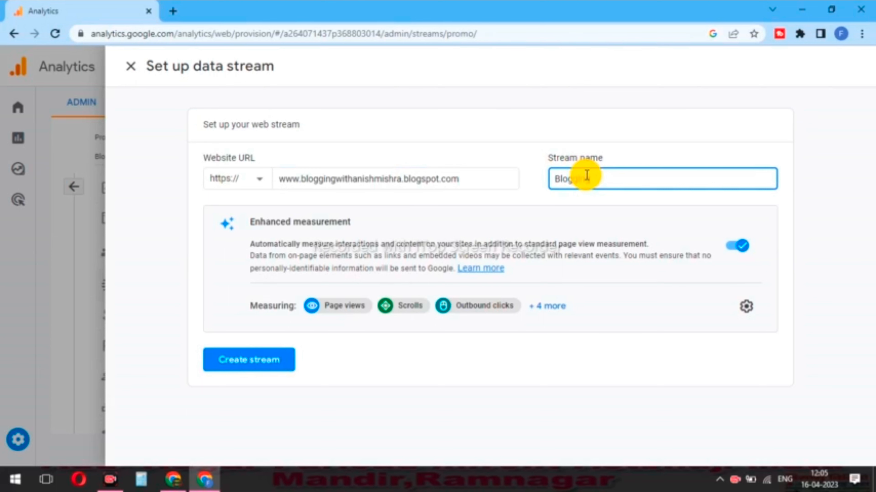
{"action": "type", "text": "ging with Anish"}
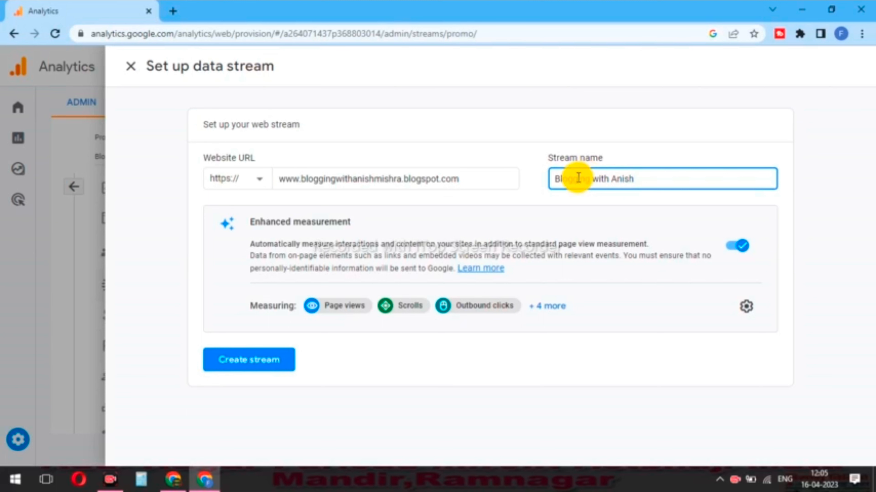
{"action": "left_click", "coordinate": [280, 360]}
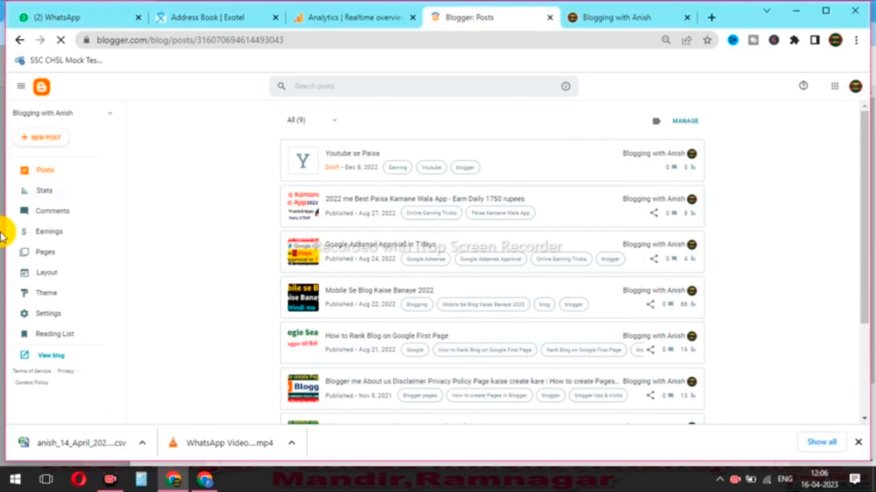
Open the blog's settings in Blogger and turn on the adult content warning for blog readers.
{"action": "left_click", "coordinate": [52, 315]}
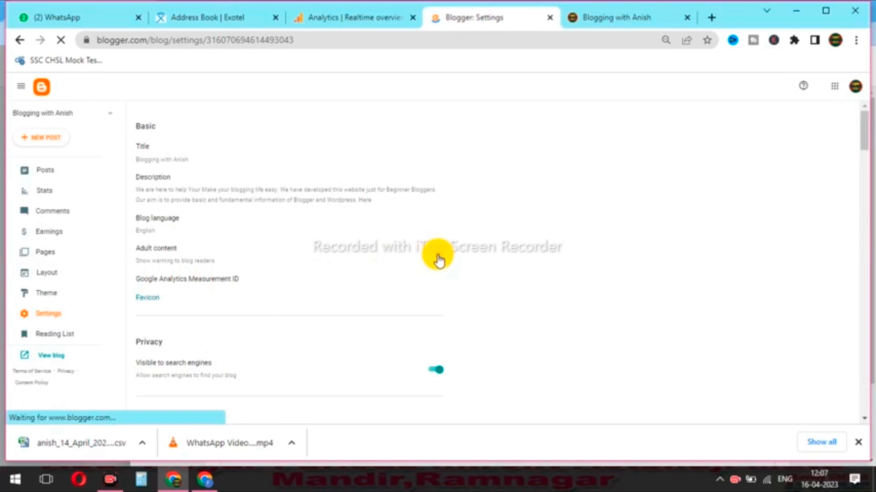
{"action": "left_click", "coordinate": [434, 255]}
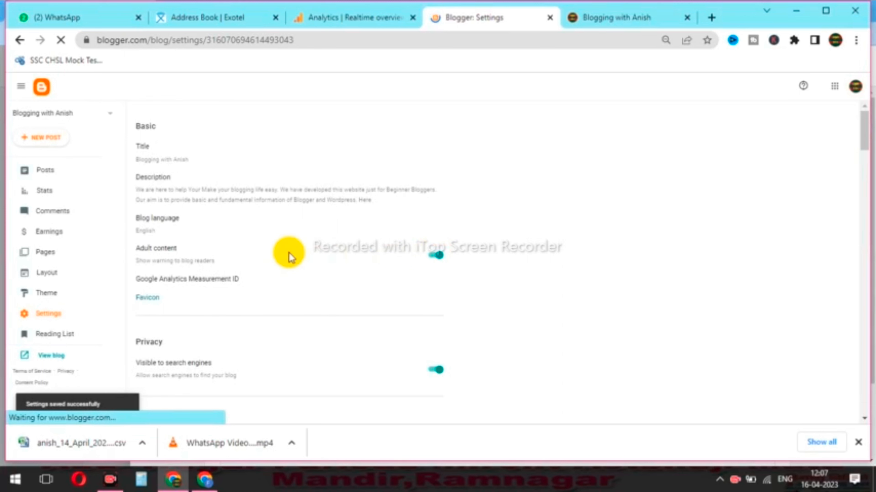
Enter the web stream's measurement ID as the blog's Google Analytics Measurement ID and save it.
{"action": "left_click", "coordinate": [233, 279]}
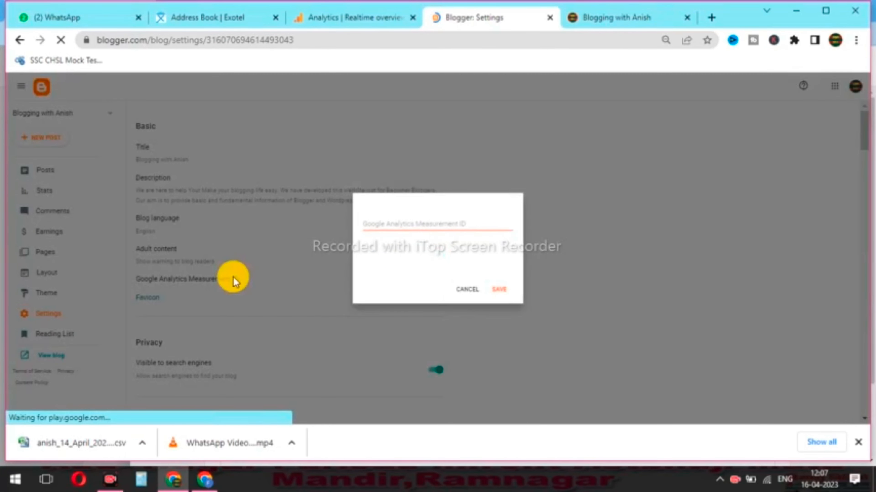
{"action": "left_click", "coordinate": [452, 225]}
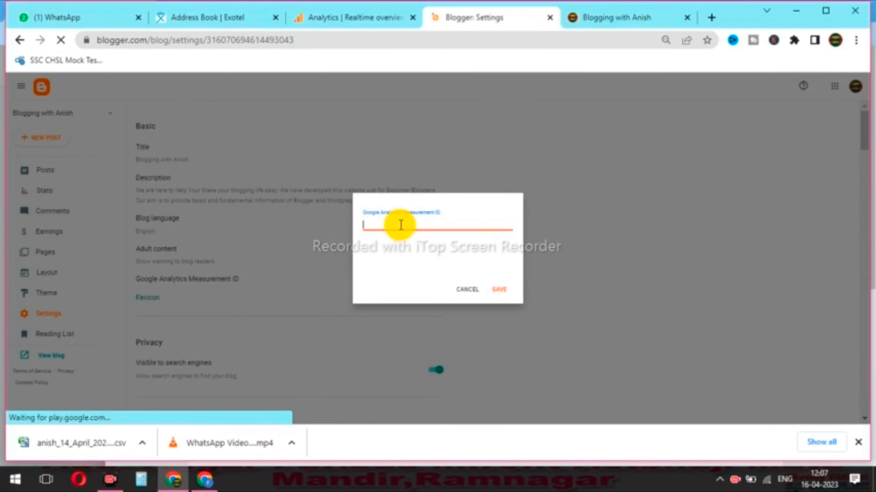
{"action": "type", "text": "G-2ZYFTCHPHR"}
{"action": "left_click", "coordinate": [498, 289]}
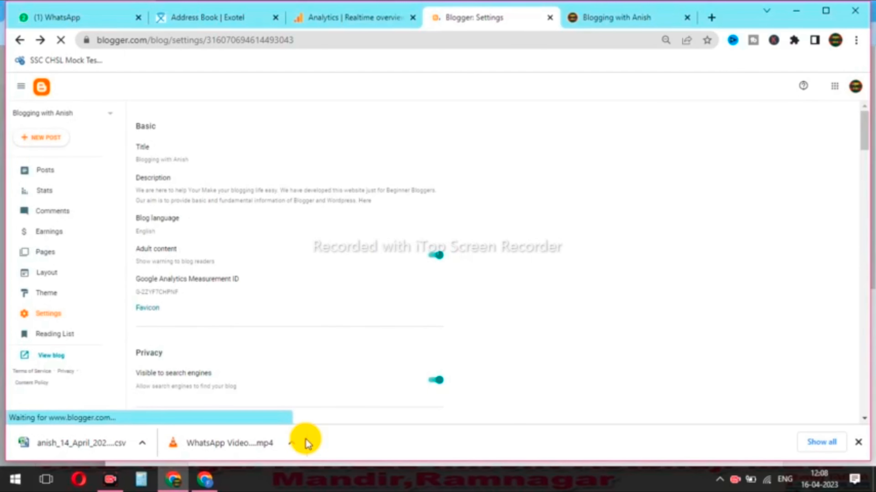
Switch to Google Analytics and copy the manual-install Google tag code from the web stream's tag instructions.
{"action": "left_click", "coordinate": [207, 479]}
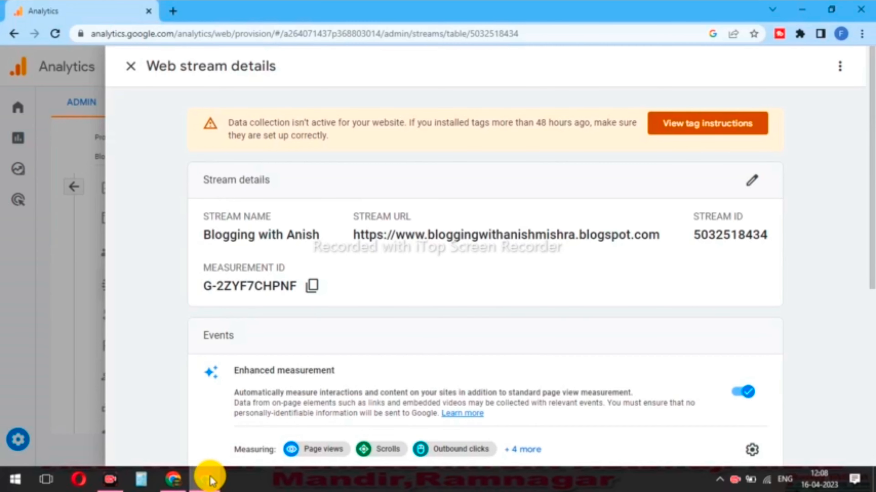
{"action": "left_click", "coordinate": [683, 131]}
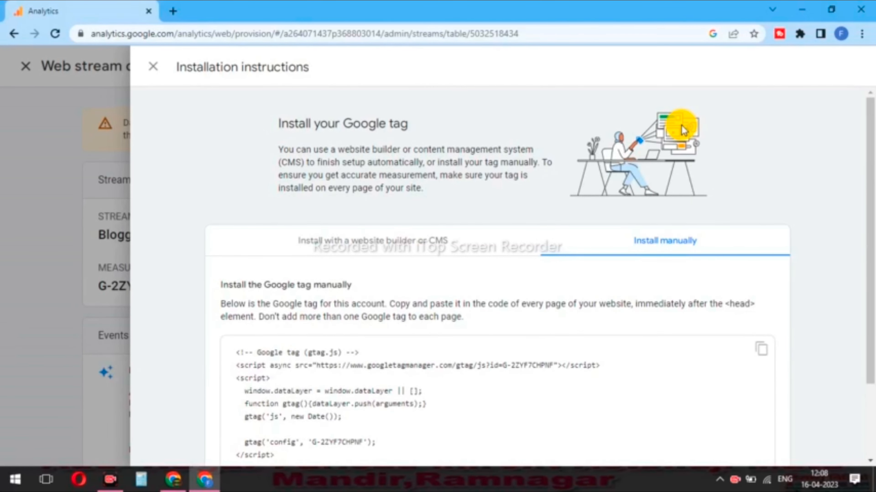
{"action": "left_click_drag", "start_coordinate": [871, 114], "coordinate": [872, 179]}
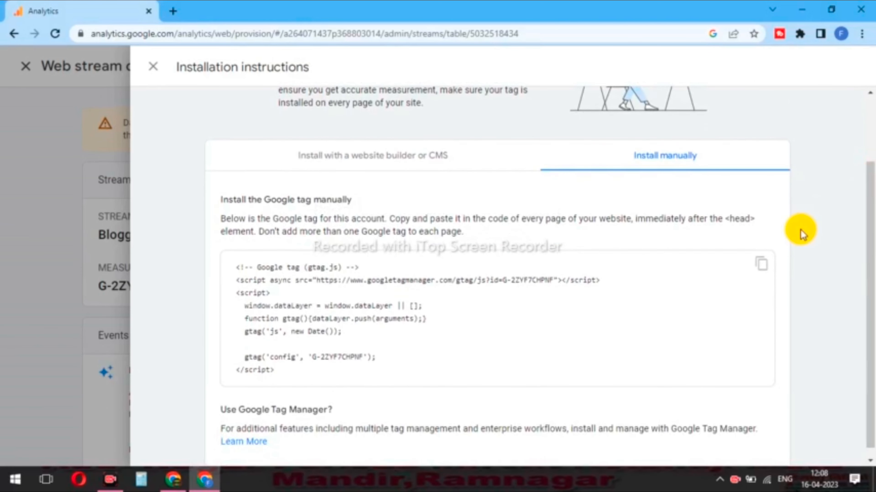
{"action": "left_click", "coordinate": [761, 265]}
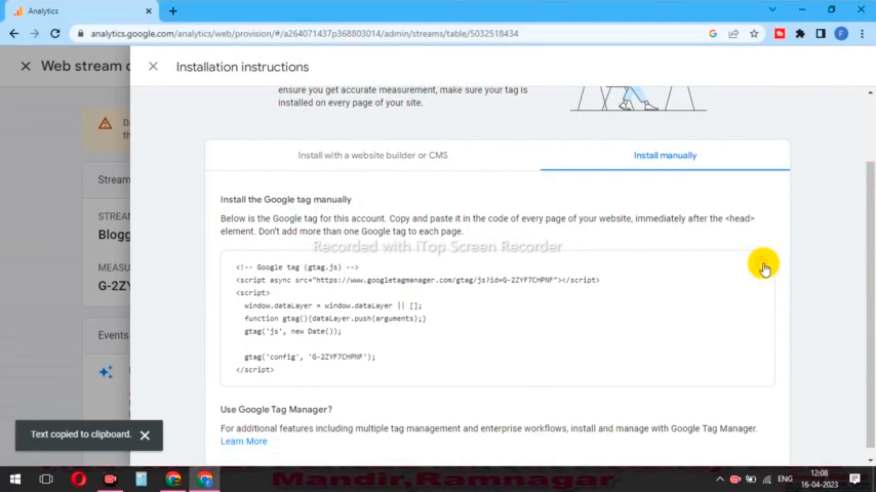
Switch back to Blogger and open the blog theme's HTML for editing.
{"action": "left_click", "coordinate": [174, 479]}
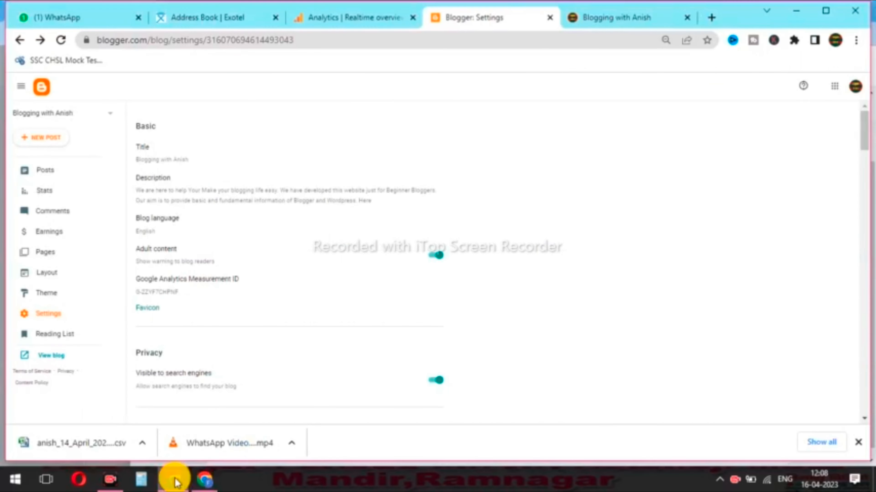
{"action": "left_click", "coordinate": [53, 294]}
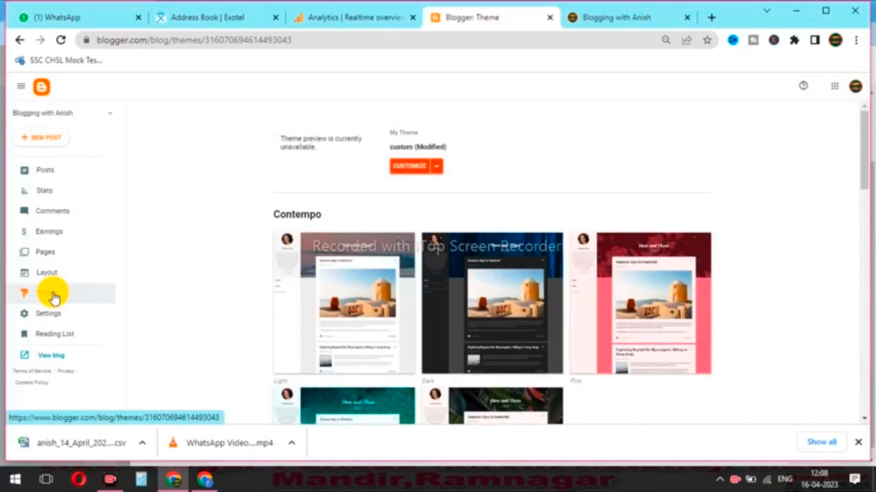
{"action": "left_click", "coordinate": [437, 168]}
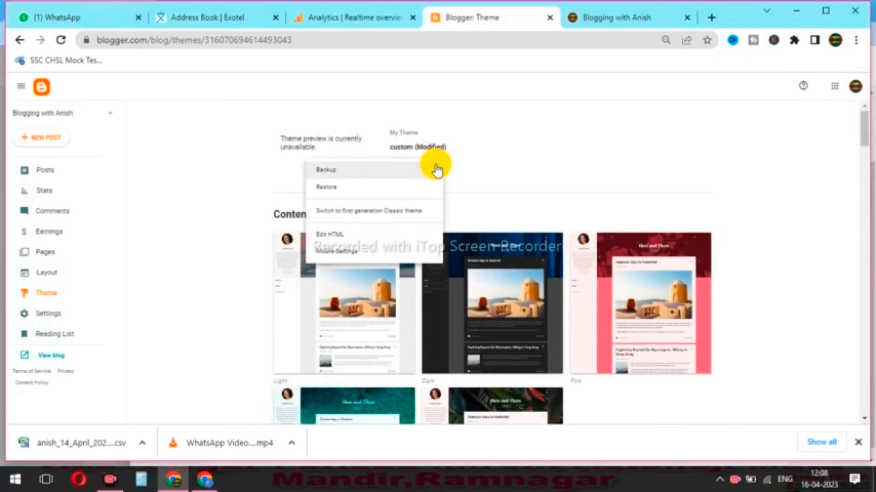
{"action": "left_click", "coordinate": [350, 244]}
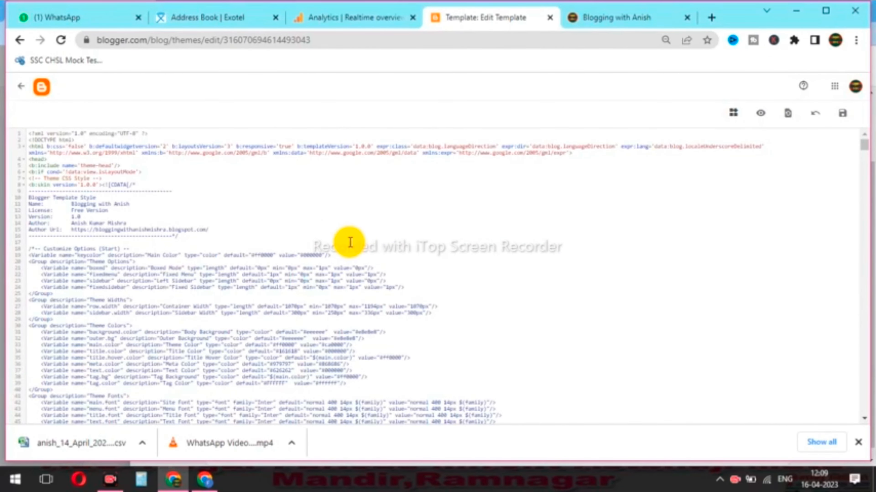
Paste the copied Google tag code on a new line directly after the <head> element and save the theme.
{"action": "left_click", "coordinate": [51, 161]}
{"action": "key", "text": "Return"}
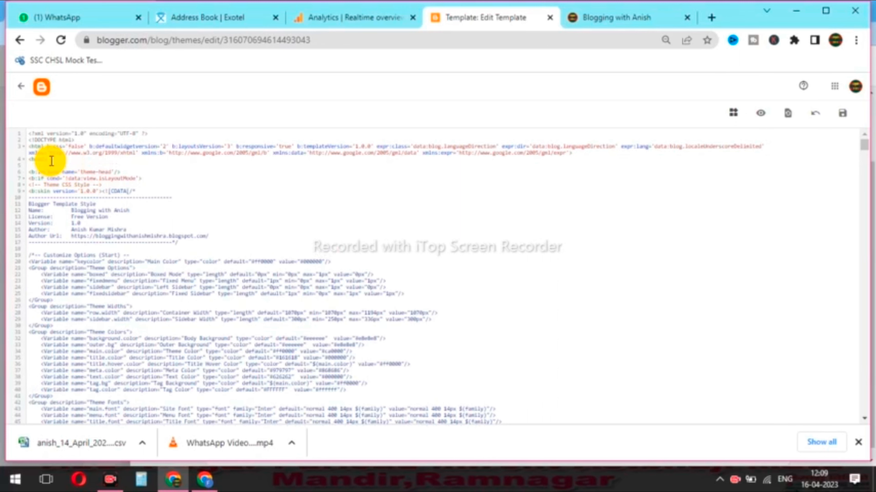
{"action": "key", "text": "ctrl+v"}
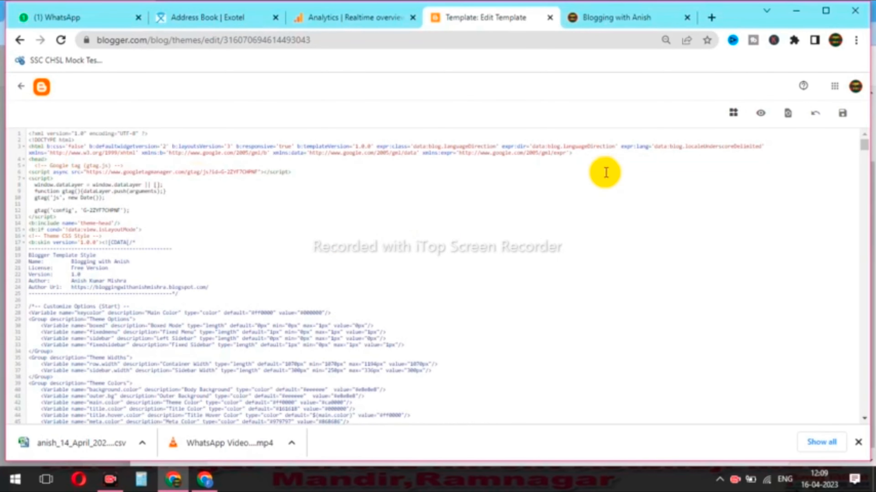
{"action": "left_click", "coordinate": [844, 119]}
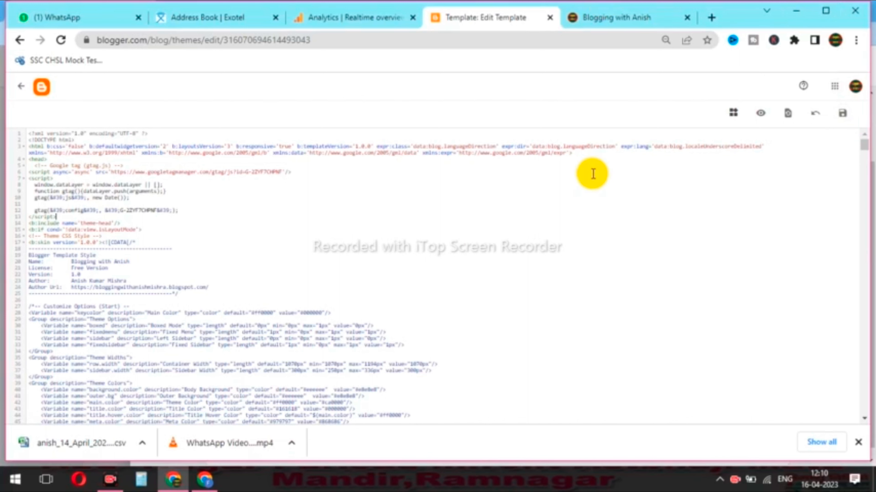
Return to Google Analytics, close the installation instructions and web stream details, and reload the Data Streams page.
{"action": "left_click", "coordinate": [193, 483]}
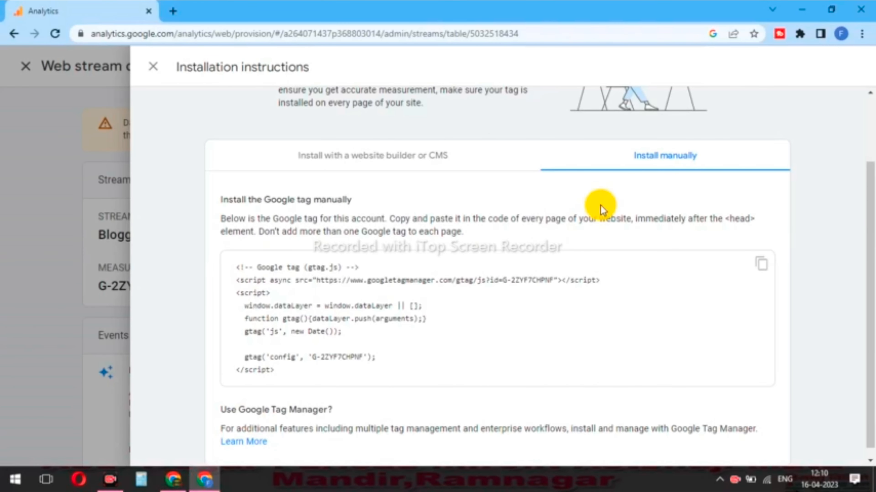
{"action": "left_click", "coordinate": [151, 70]}
{"action": "left_click", "coordinate": [132, 71]}
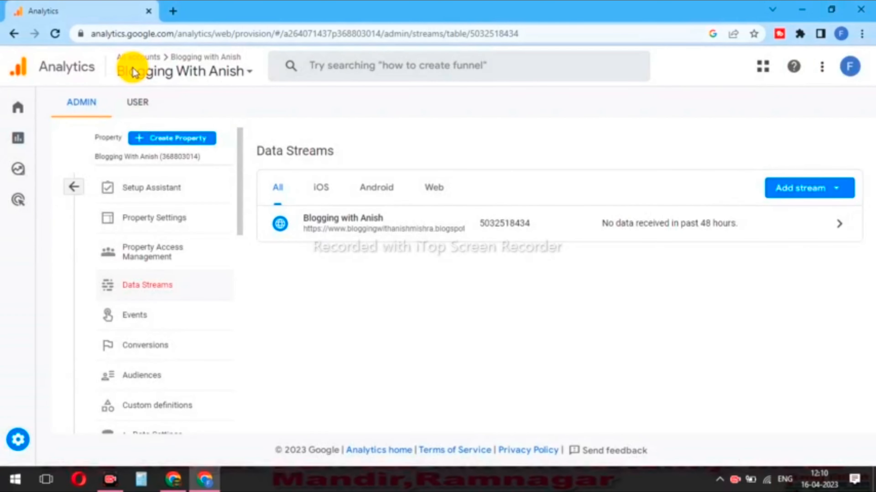
{"action": "left_click", "coordinate": [58, 37]}
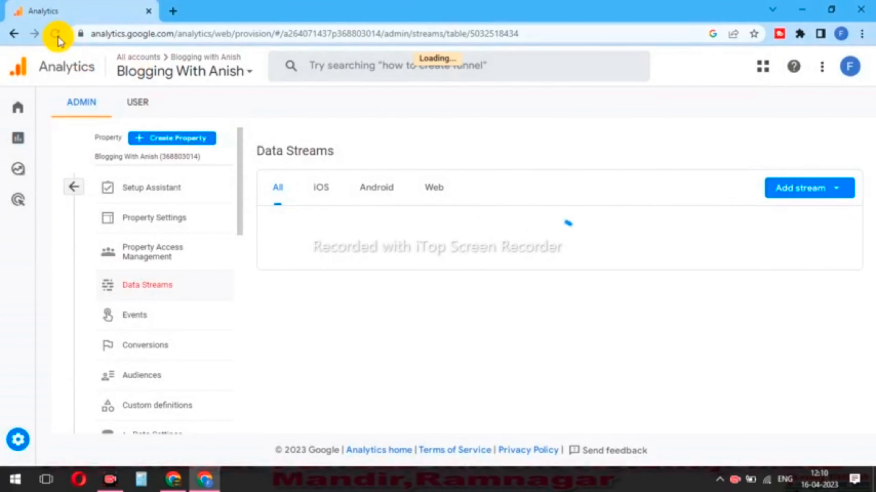